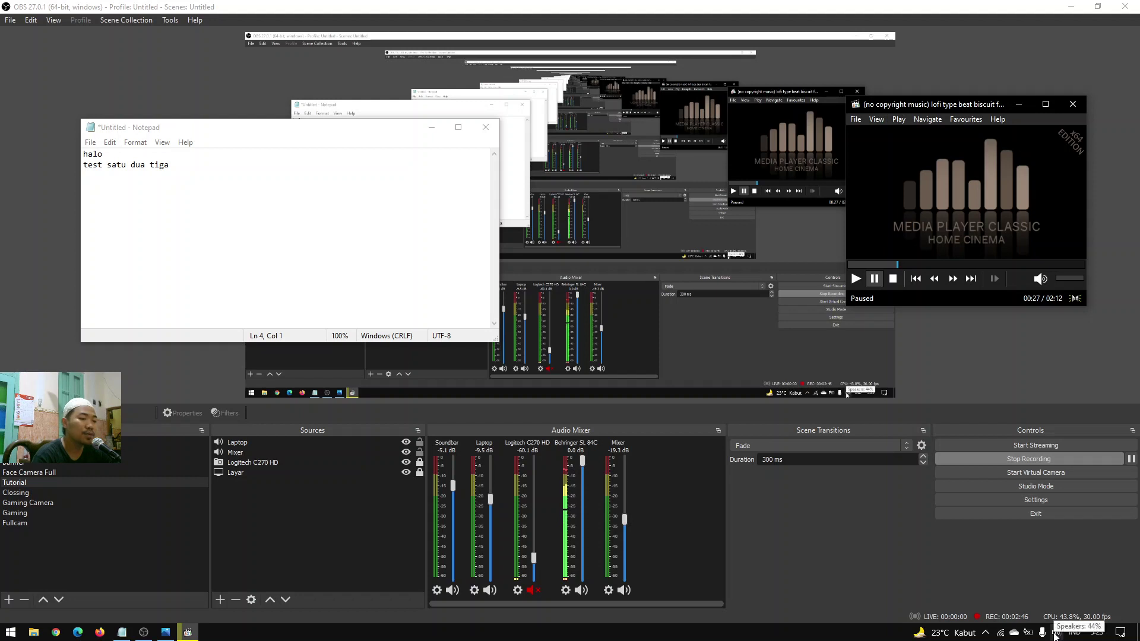
- Check the list of available playback devices from the system volume control, keeping the Realtek speakers selected
left_click(1056, 633)
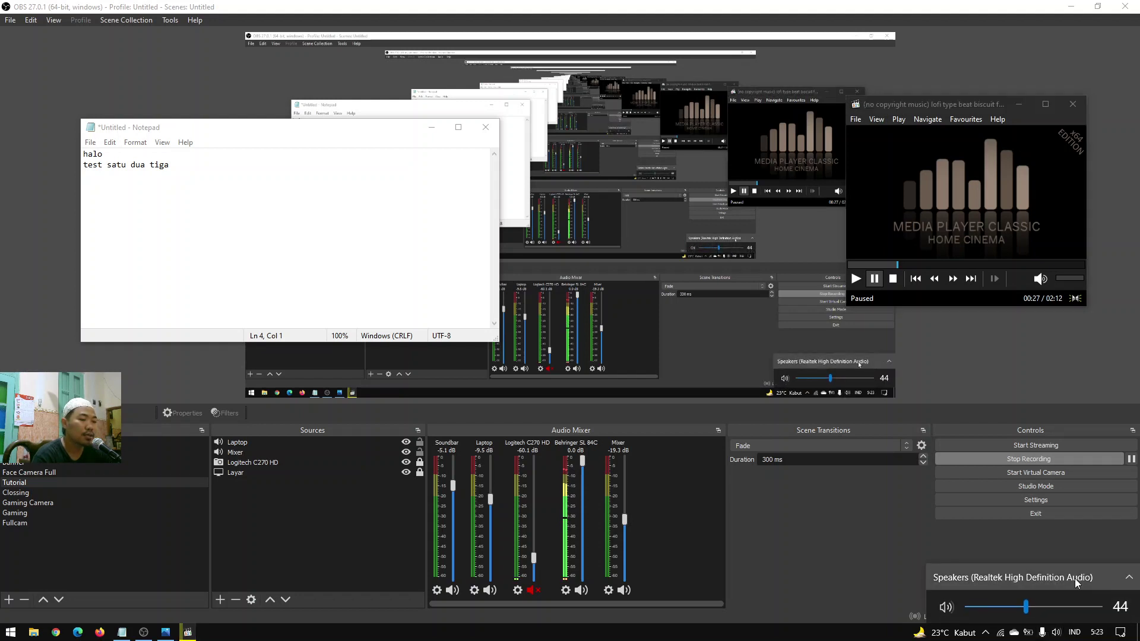
left_click(1087, 580)
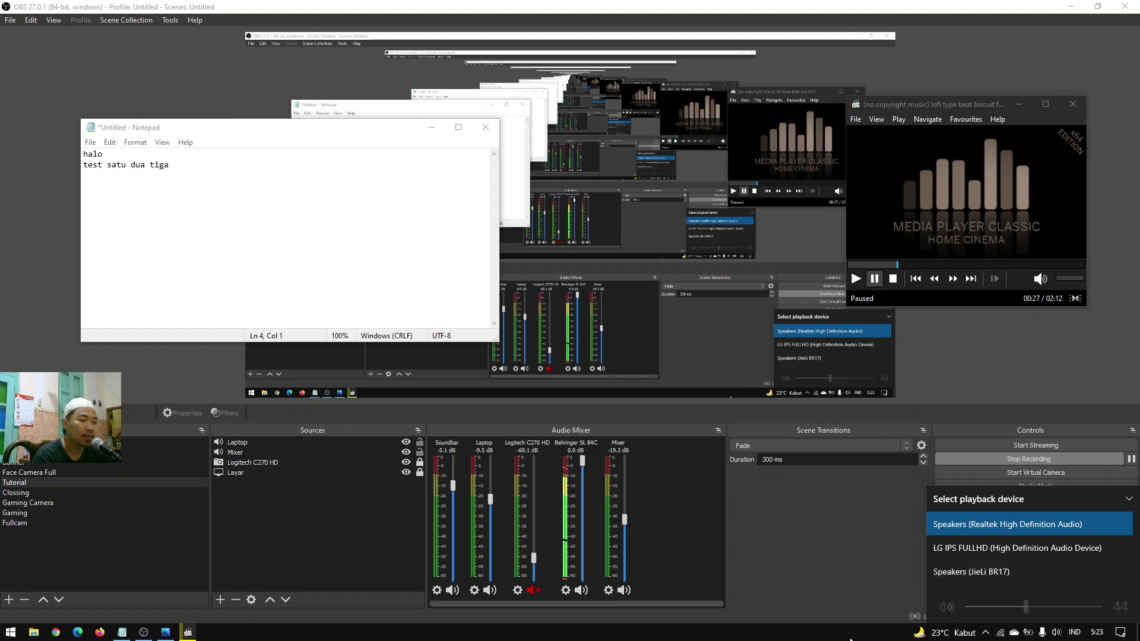
left_click(983, 626)
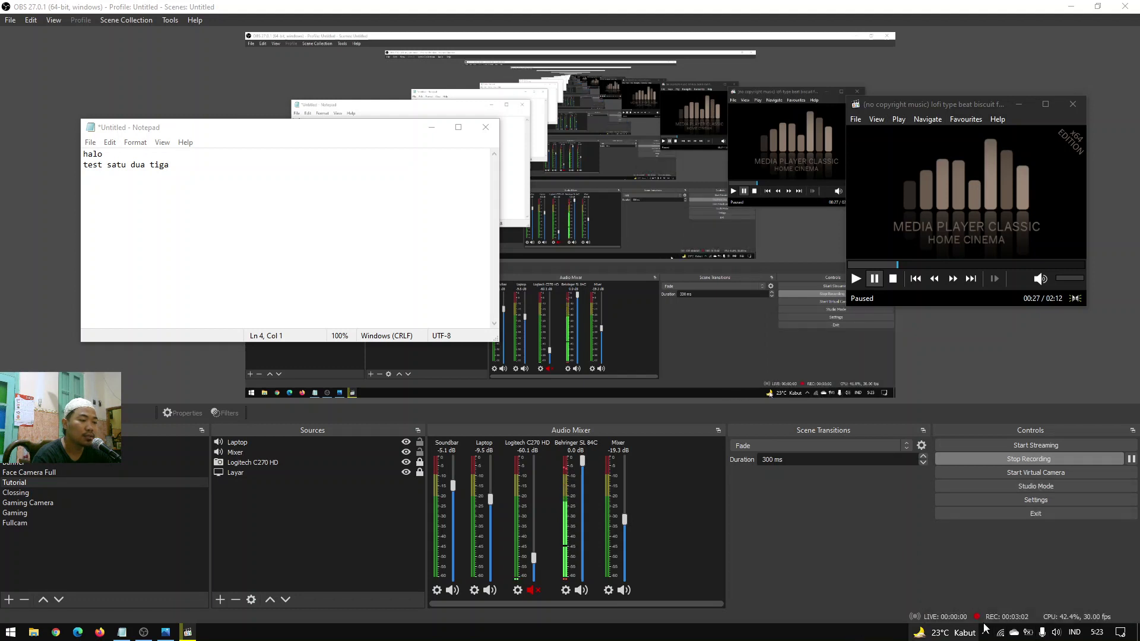
- Open the Windows Sound settings and restore the maximized OBS window to a smaller floating window behind them
right_click(1057, 633)
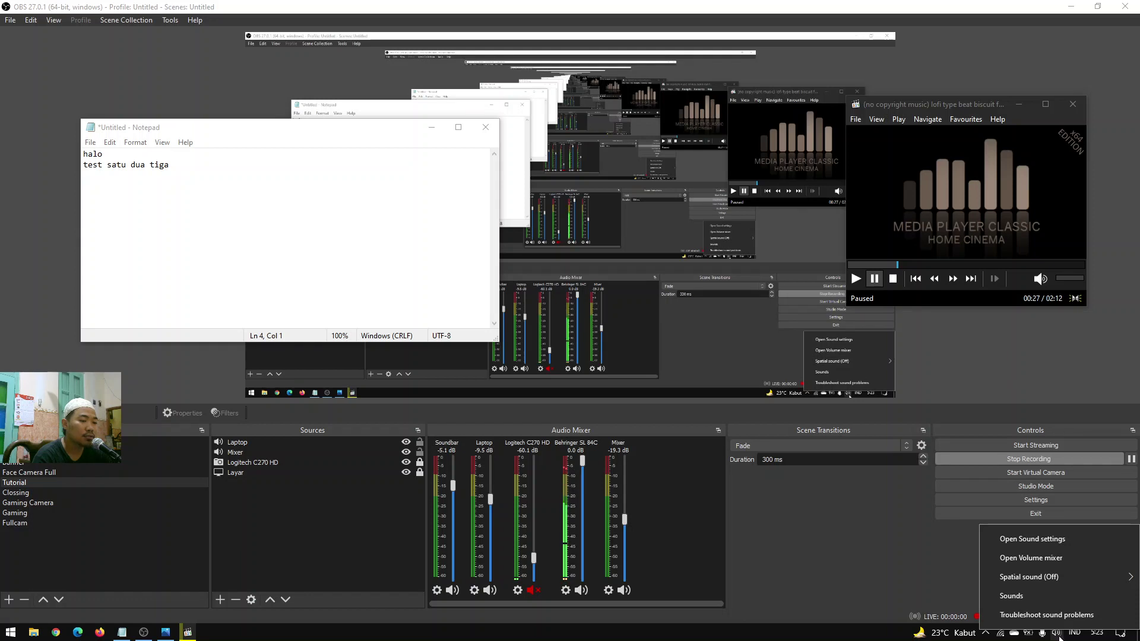
left_click(1038, 540)
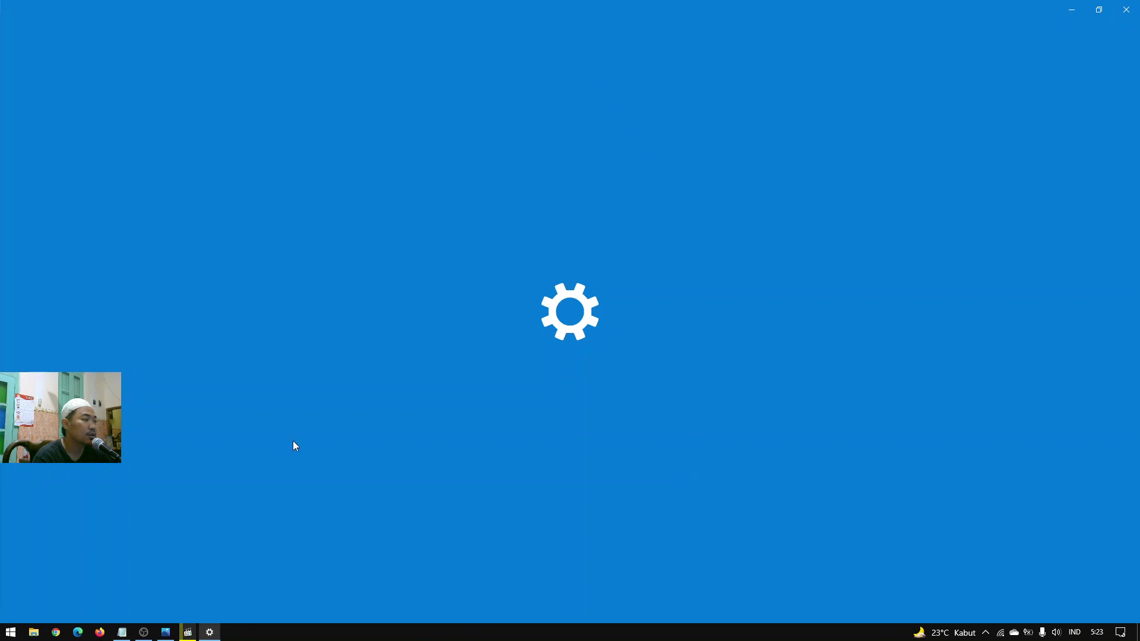
left_click(144, 633)
double_click(390, 14)
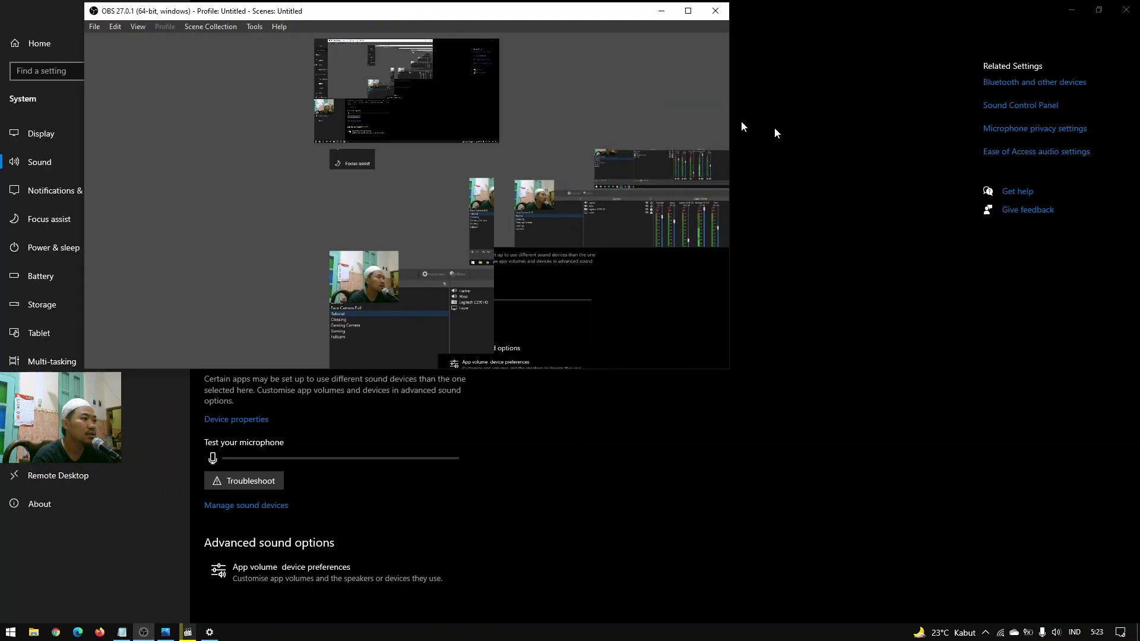
left_click(741, 126)
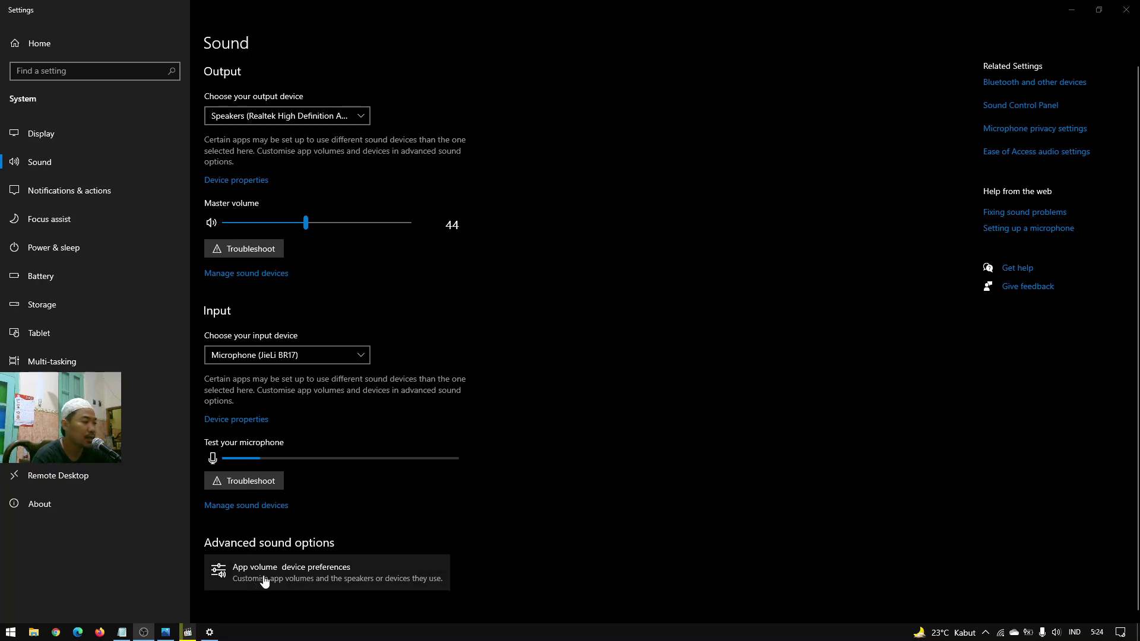
- Open the app volume and device preferences and inspect the available master output and input devices without changing them
left_click(304, 576)
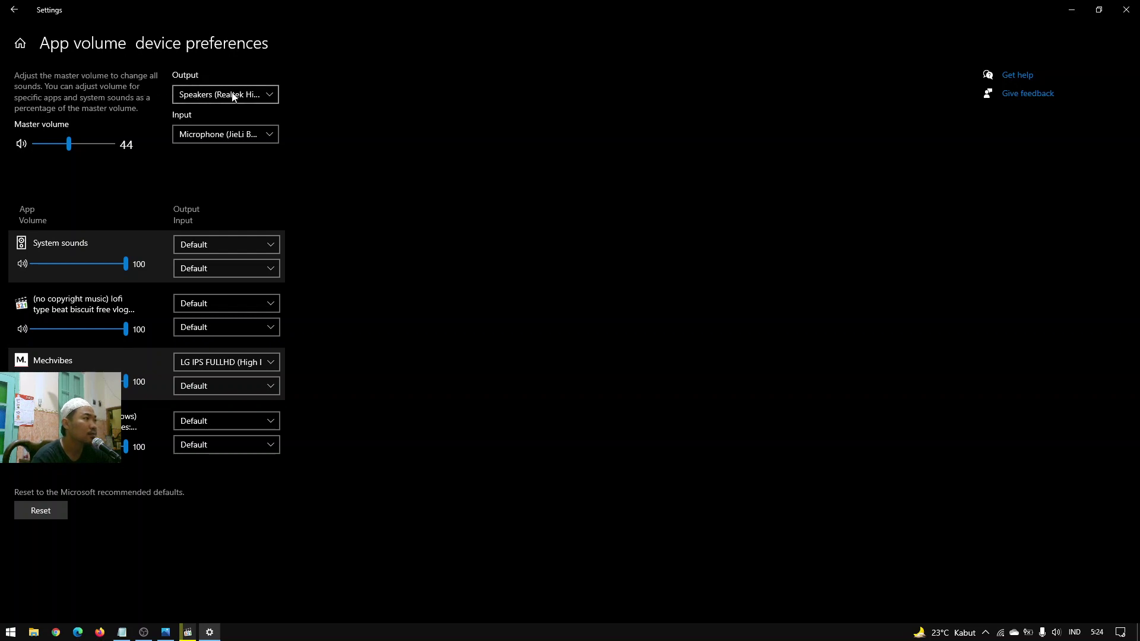
left_click(274, 98)
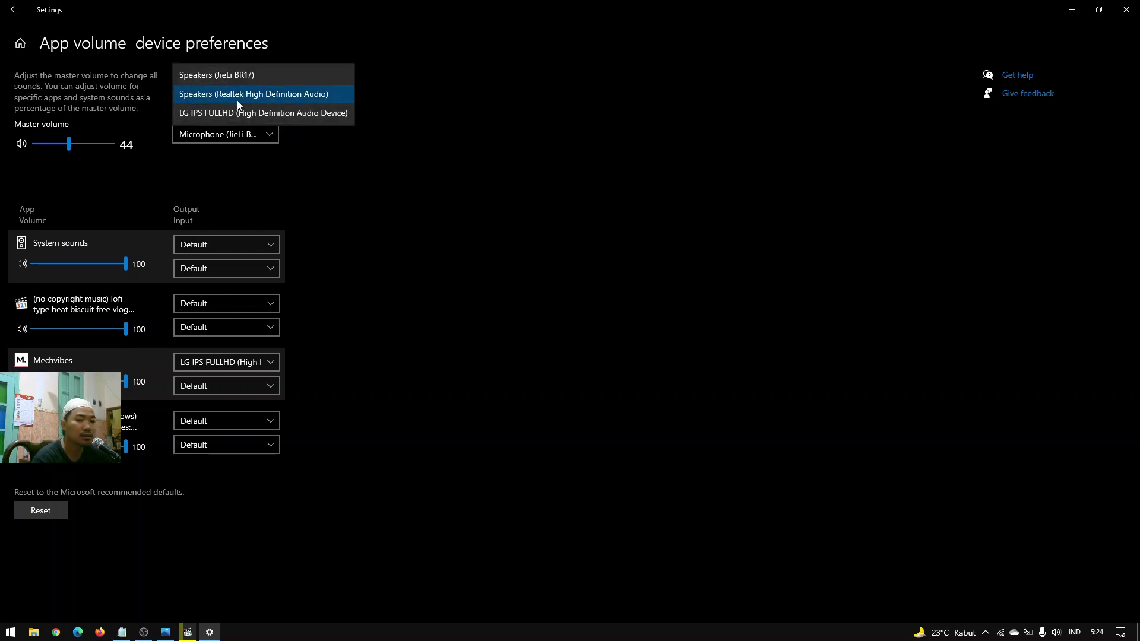
left_click(445, 148)
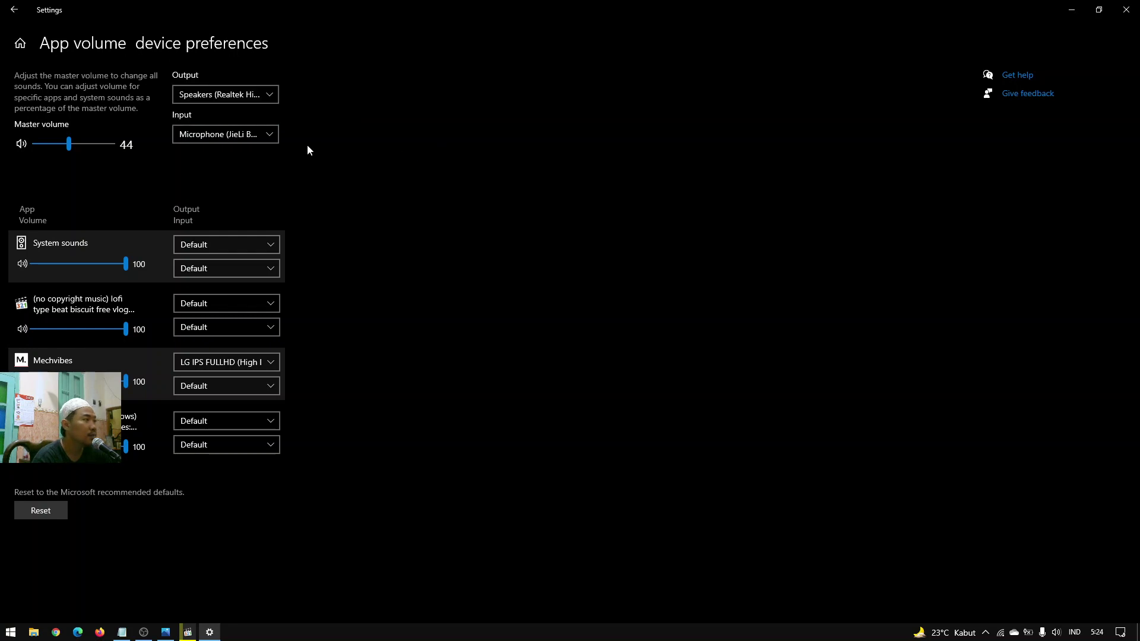
left_click(274, 134)
left_click(482, 177)
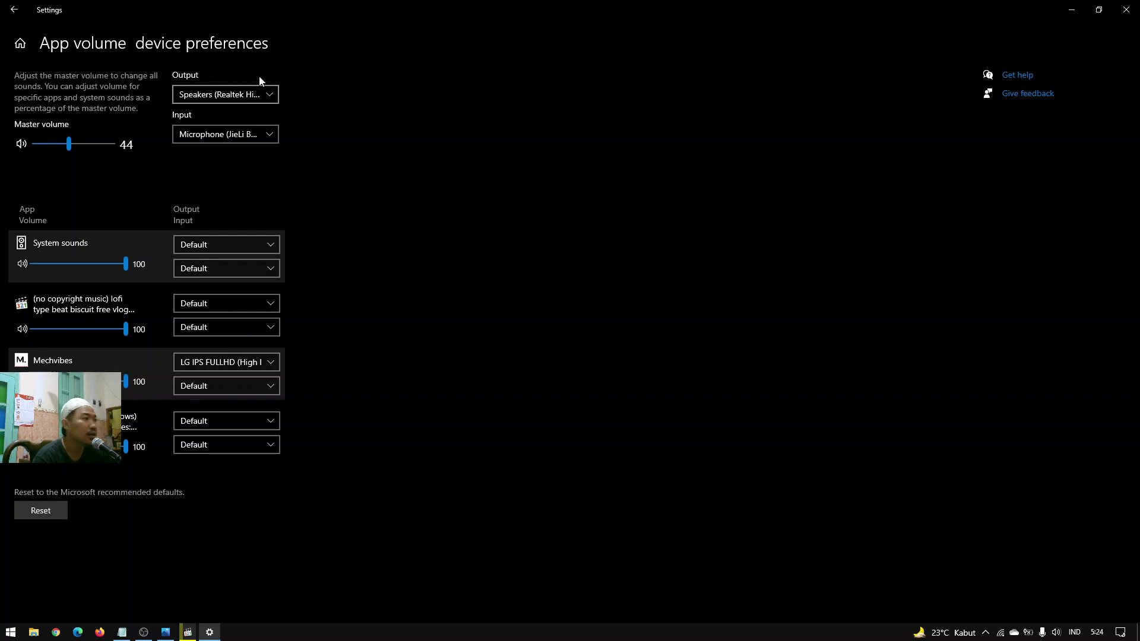
- Turn Settings into a full-height floating window mid-screen and widen the Media Player Classic window beside it
left_click_drag(301, 6, 415, 50)
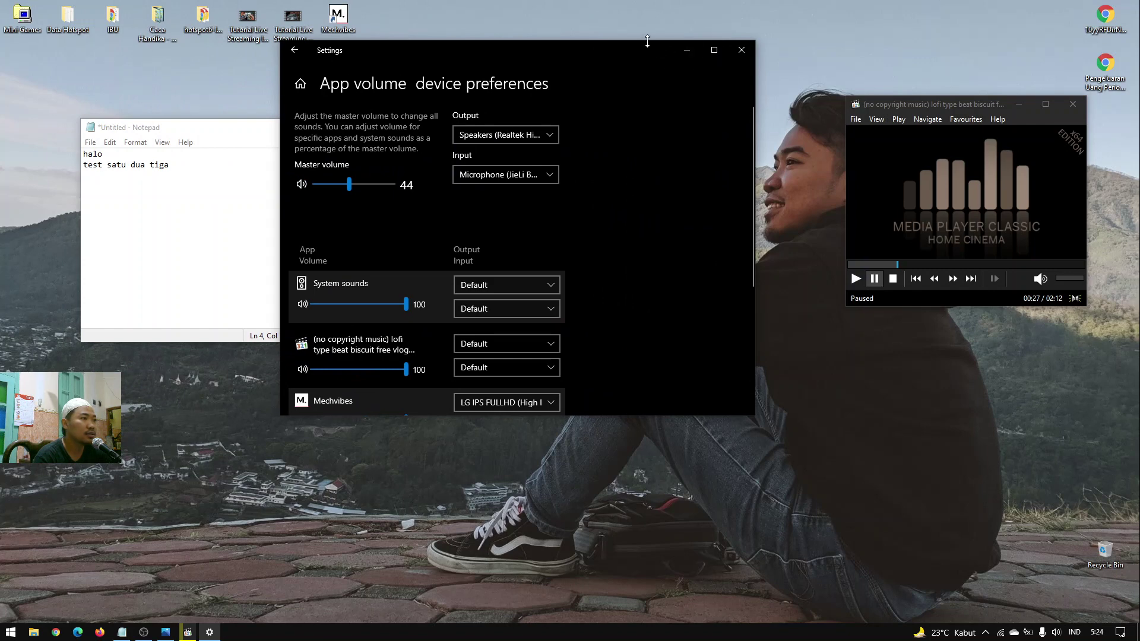
left_click_drag(647, 41, 647, 1)
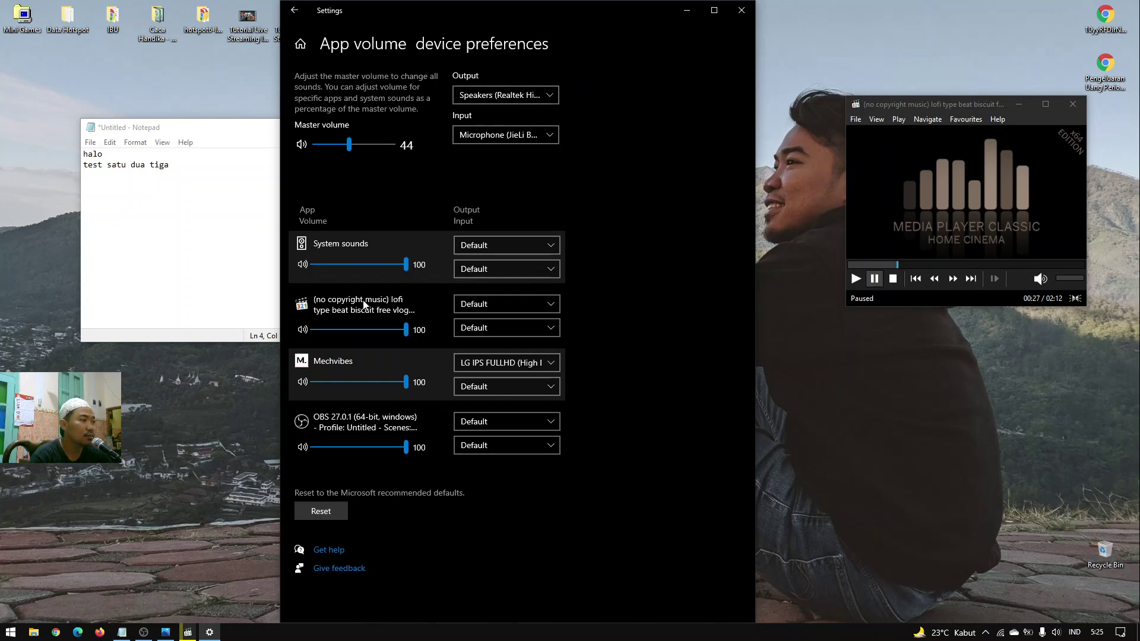
left_click(906, 105)
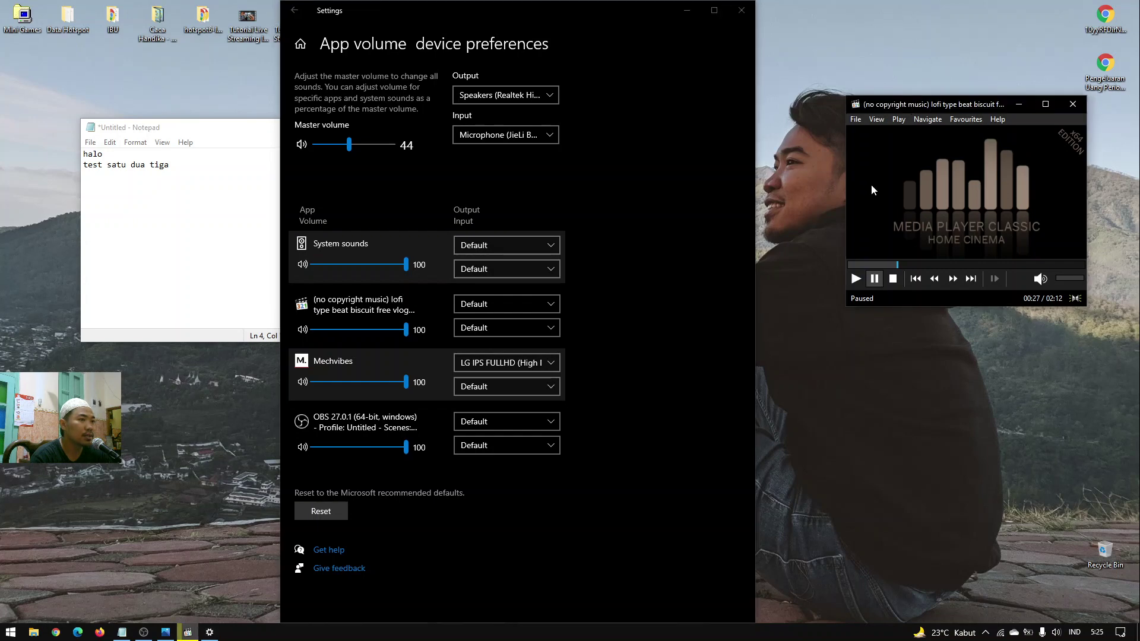
left_click_drag(847, 178, 807, 170)
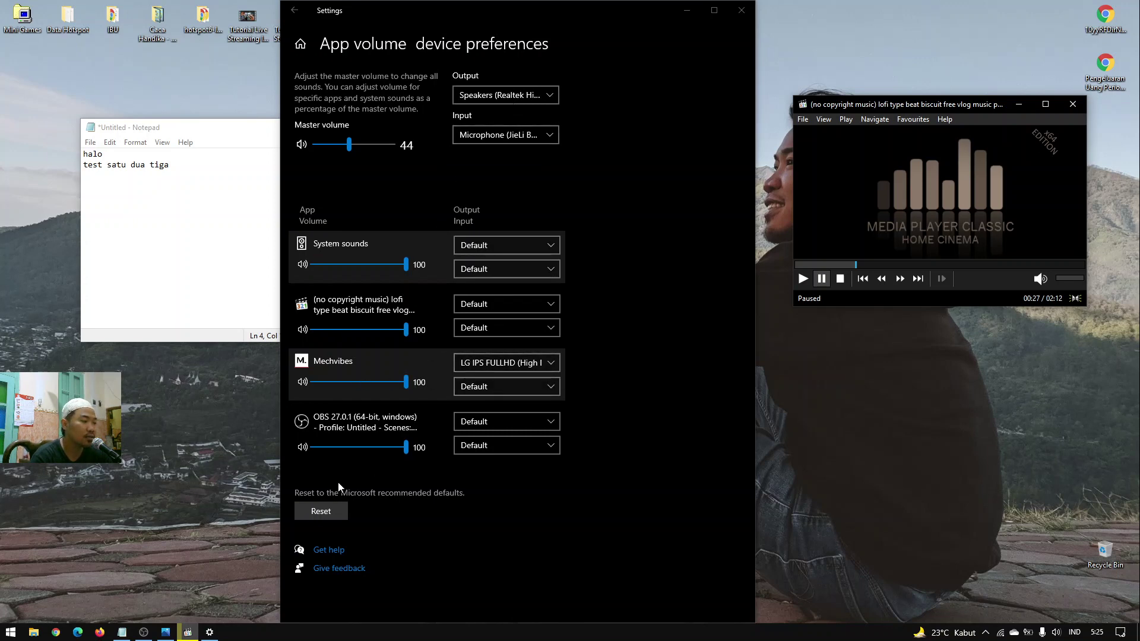
- View the photo of the desk and audio equipment setup in Photos, then minimize it
left_click(165, 633)
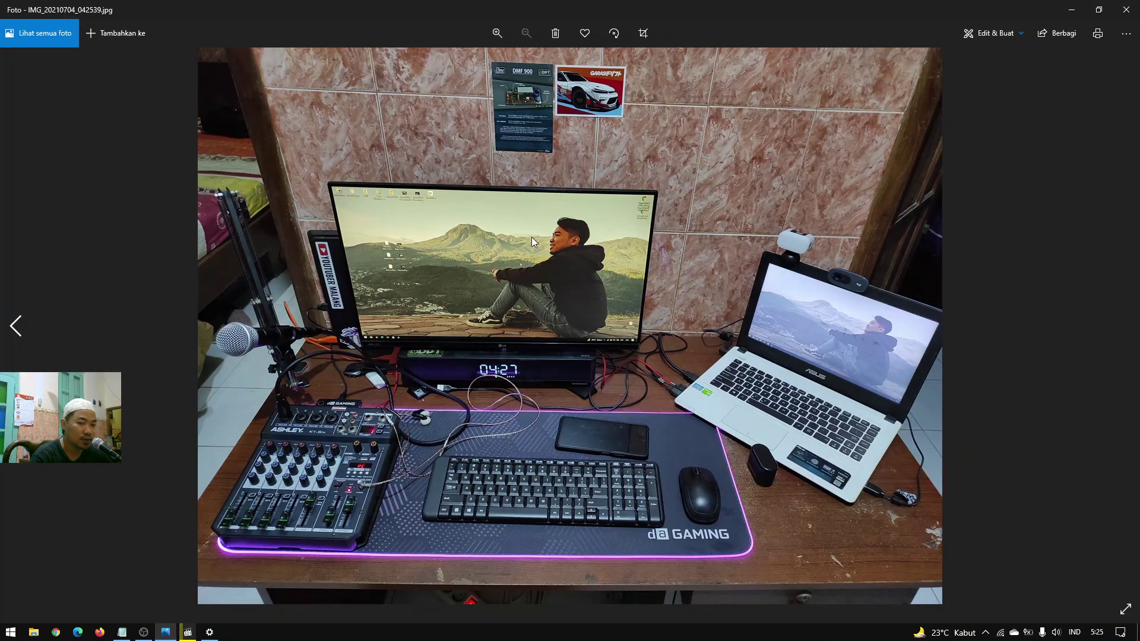
left_click(1072, 10)
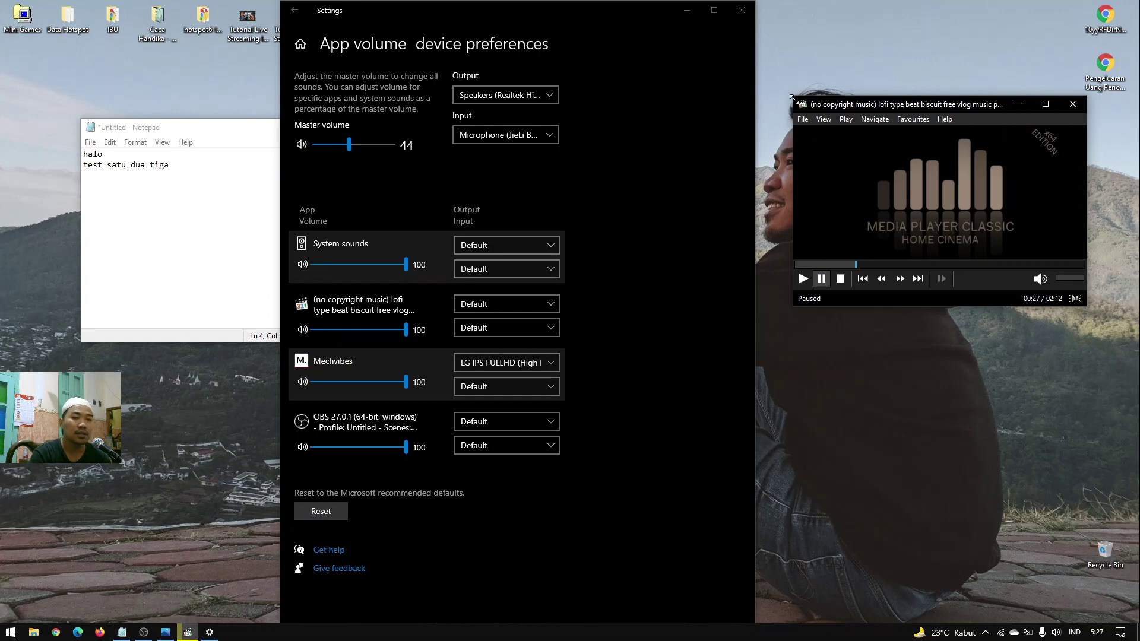
- Switch to OBS and position and widen its window beside the Settings device columns, with all five Audio Mixer channels in view
key("alt+Tab")
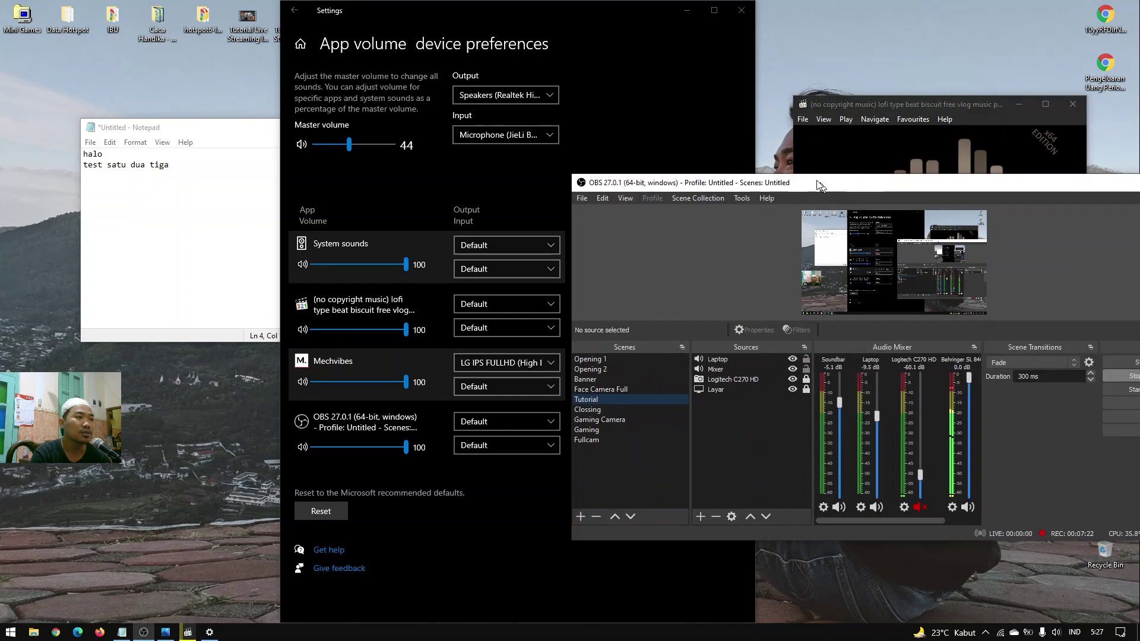
left_click_drag(821, 180, 727, 116)
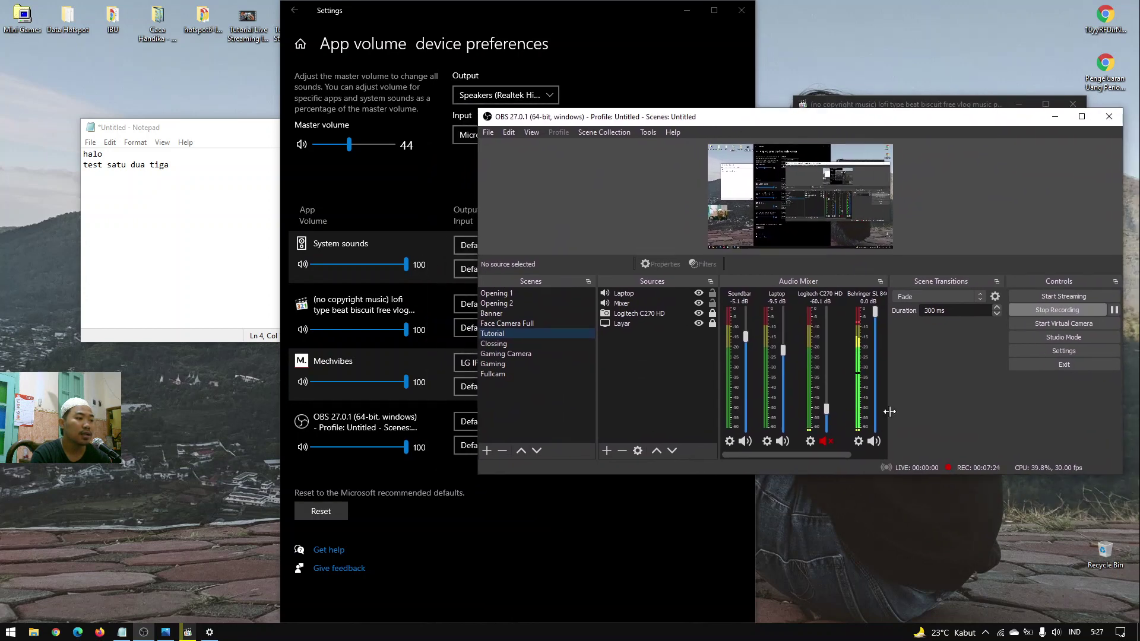
left_click_drag(478, 231, 360, 223)
left_click_drag(779, 121, 1009, 124)
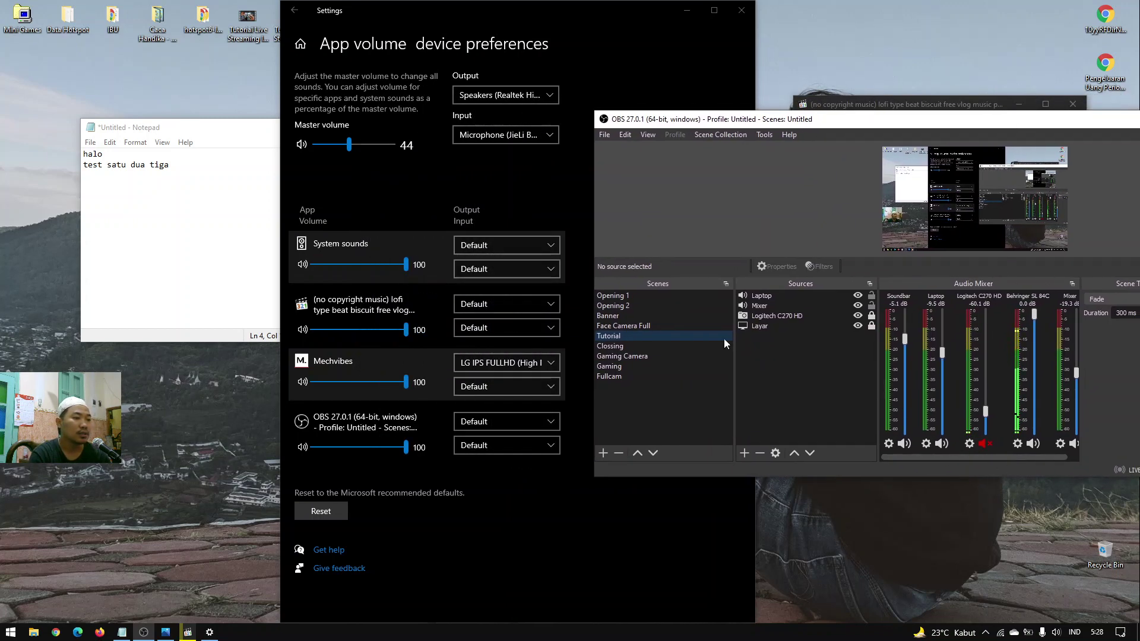
left_click_drag(594, 256, 561, 240)
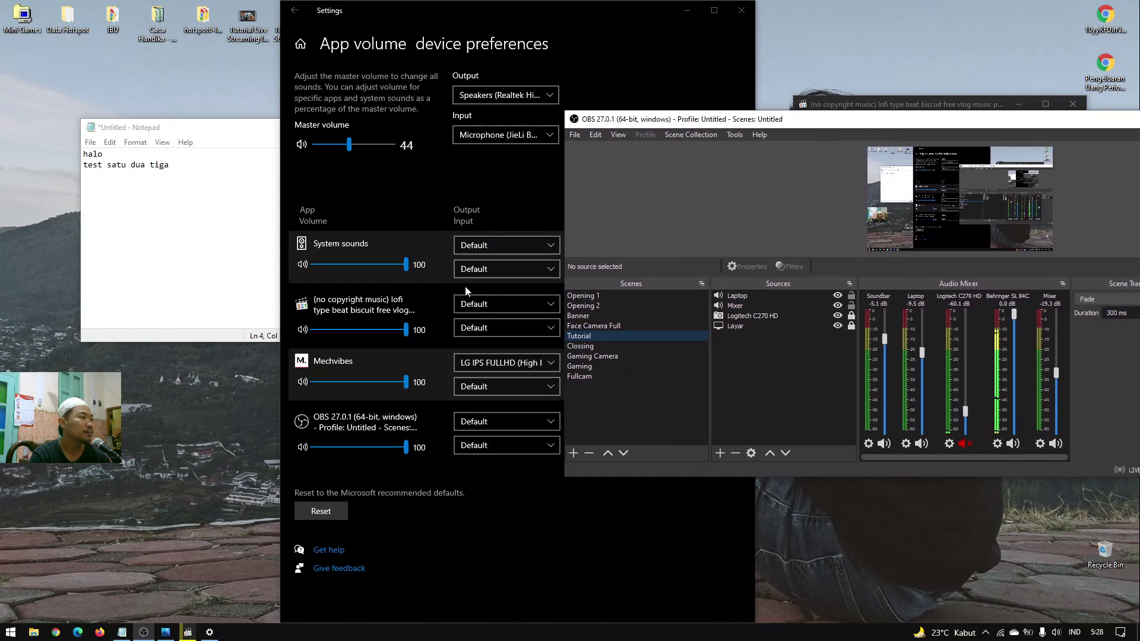
- Move the Notepad window higher and add the test lines "halo" and "halo semuanya", each followed by a blank line
left_click(198, 227)
left_click_drag(216, 129, 199, 51)
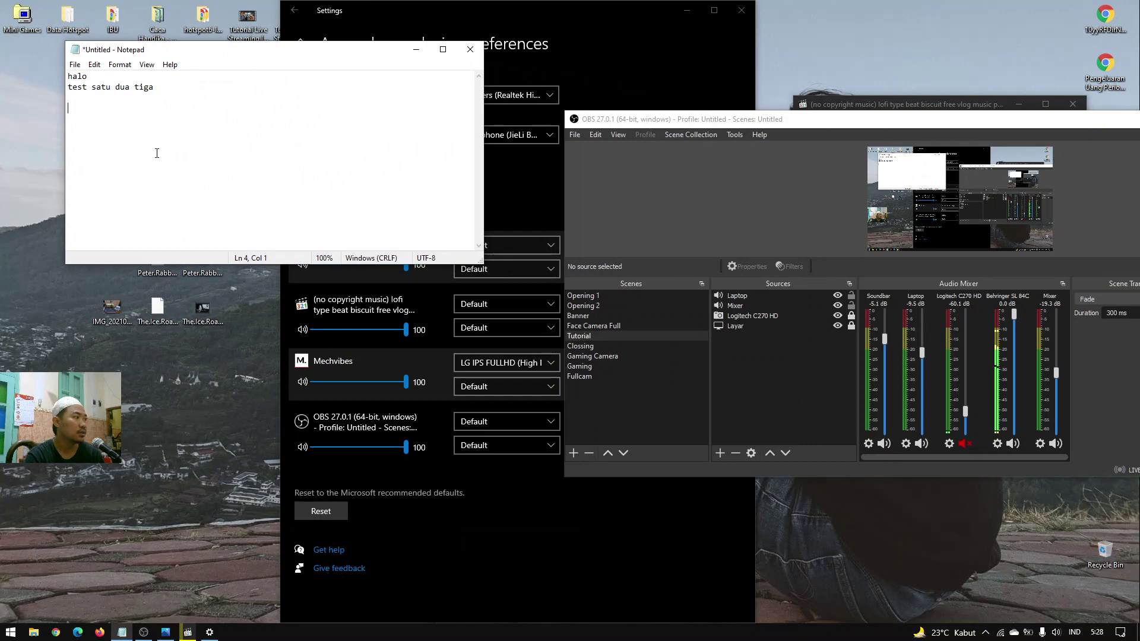
type("halo")
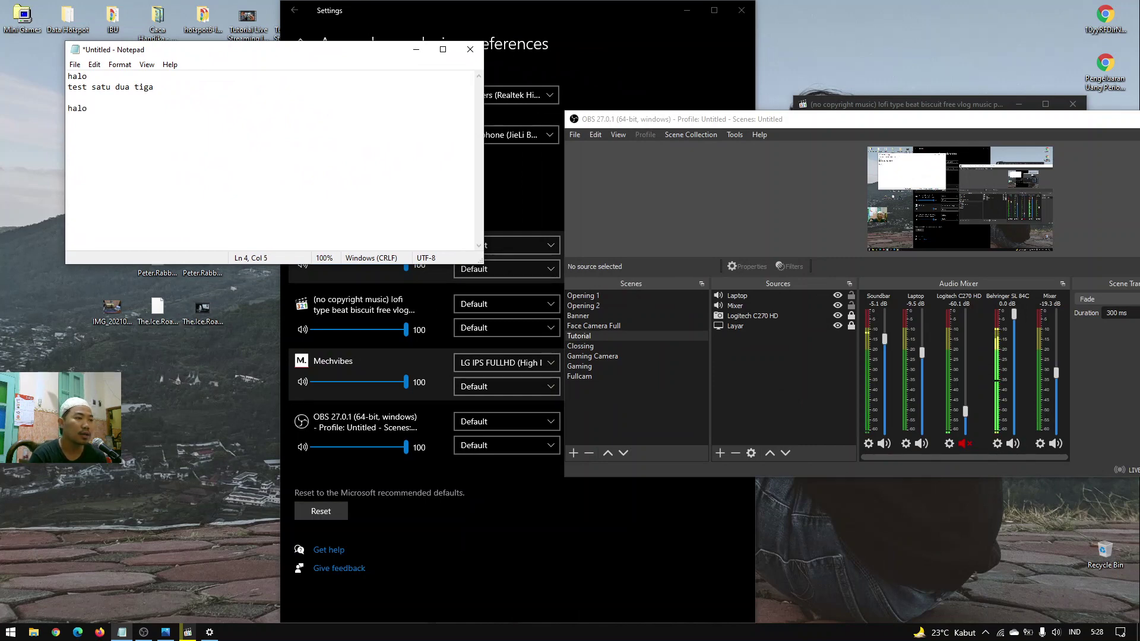
key("Return")
key("Return")
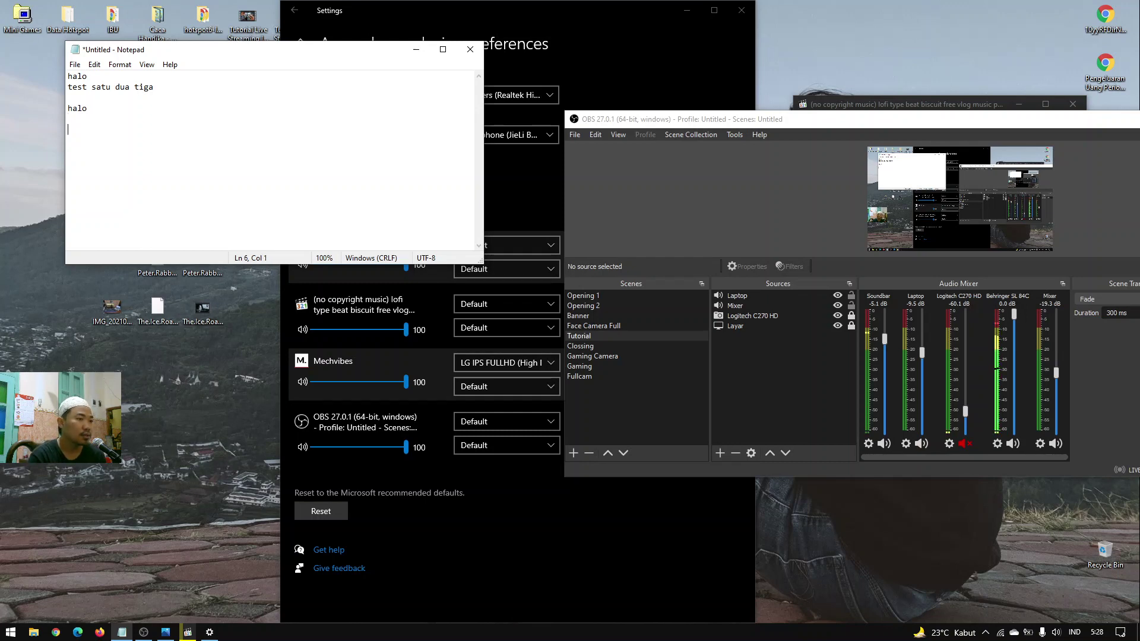
type("halo sem")
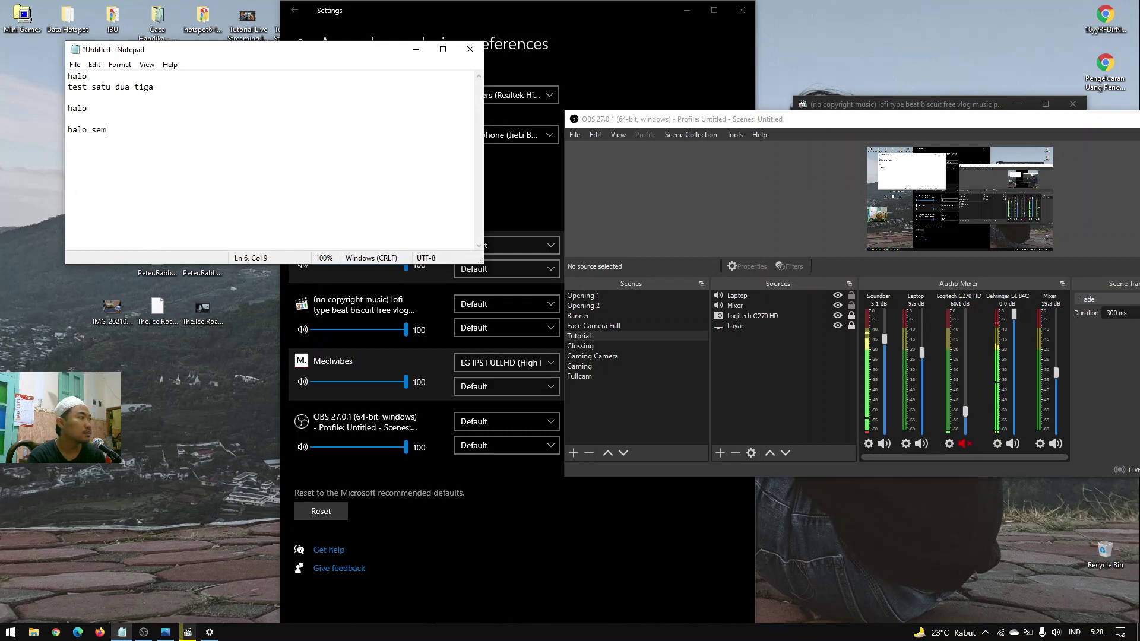
type("uanya")
key("Return")
key("Return")
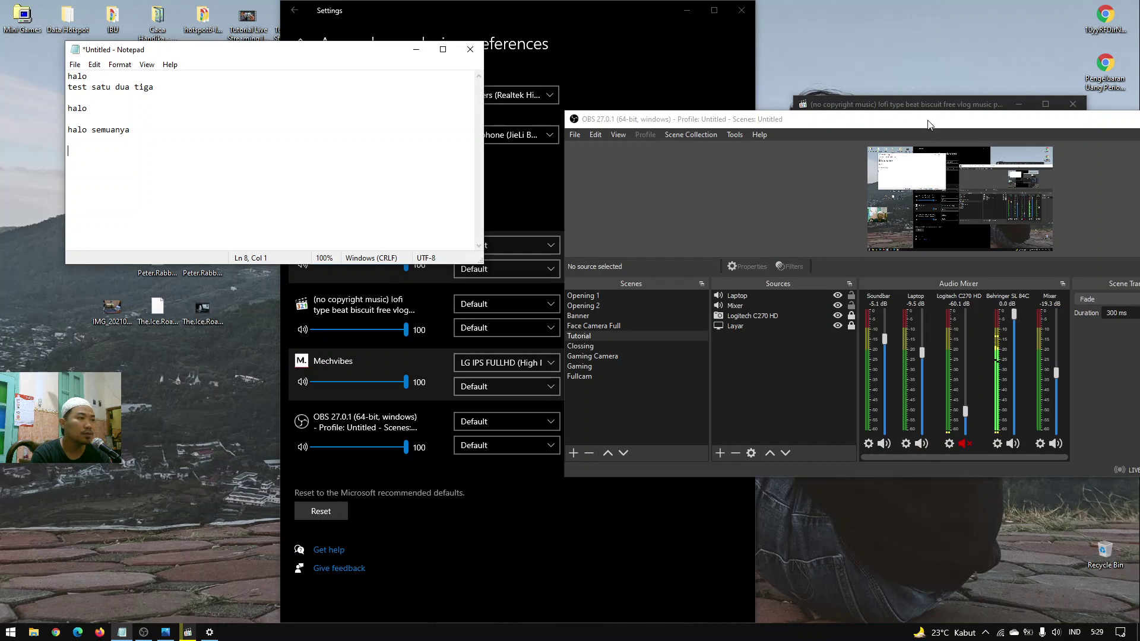
- Maximize the OBS window and slightly enlarge the preview area above the docks
left_click_drag(929, 124, 478, 129)
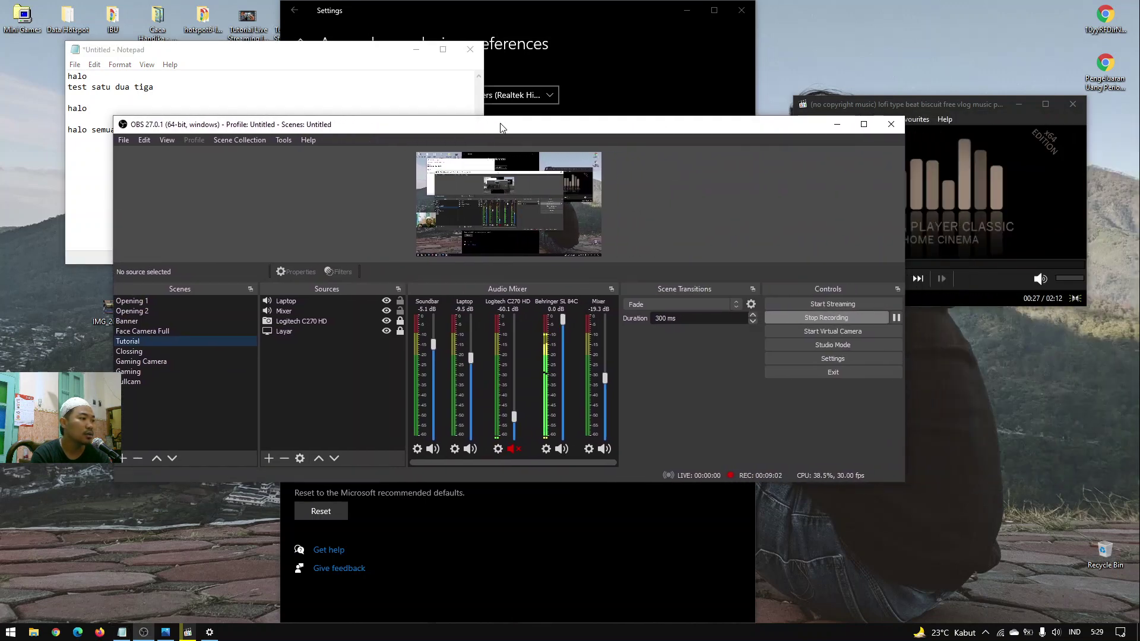
left_click(864, 124)
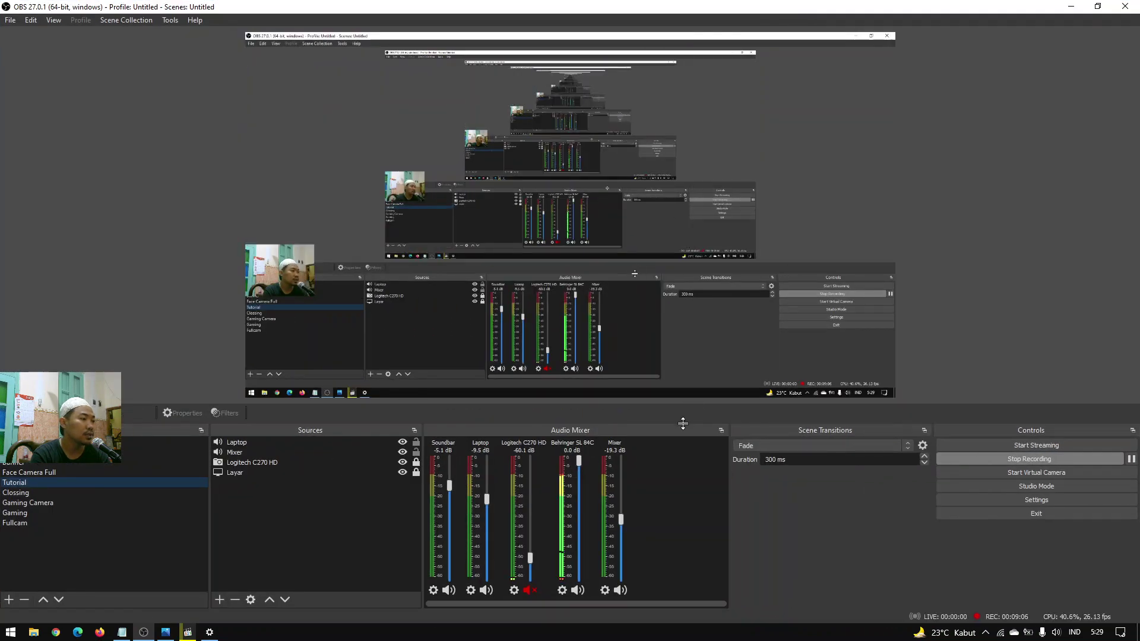
mouse_move(683, 424)
left_mouse_down()
mouse_move(681, 468)
mouse_move(681, 432)
left_mouse_up()
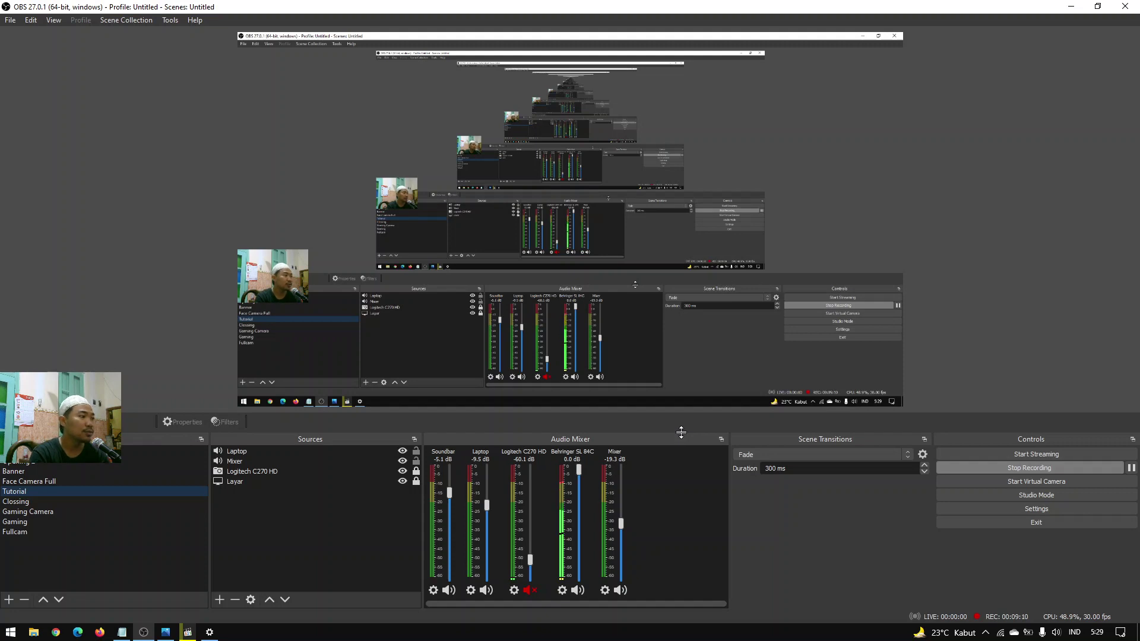